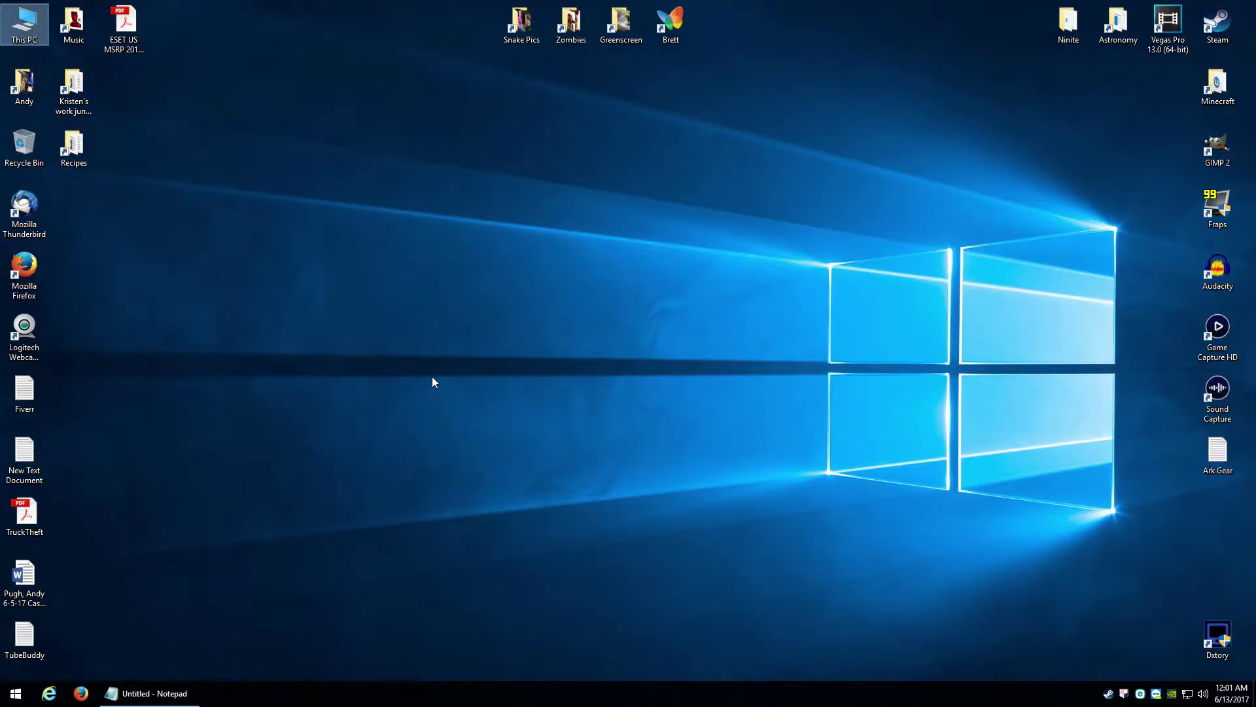
Step: Open Update & Security in Windows Settings from the Start menu
{"action": "left_click", "coordinate": [14, 691]}
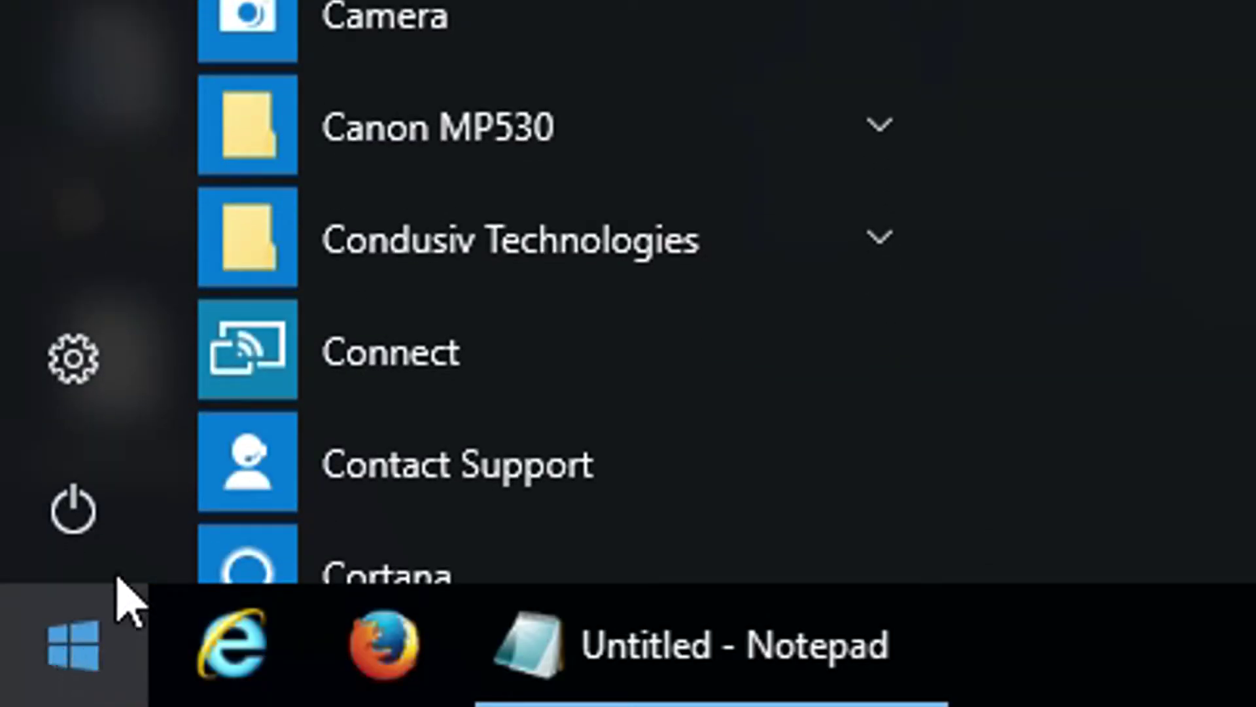
{"action": "left_click", "coordinate": [108, 394]}
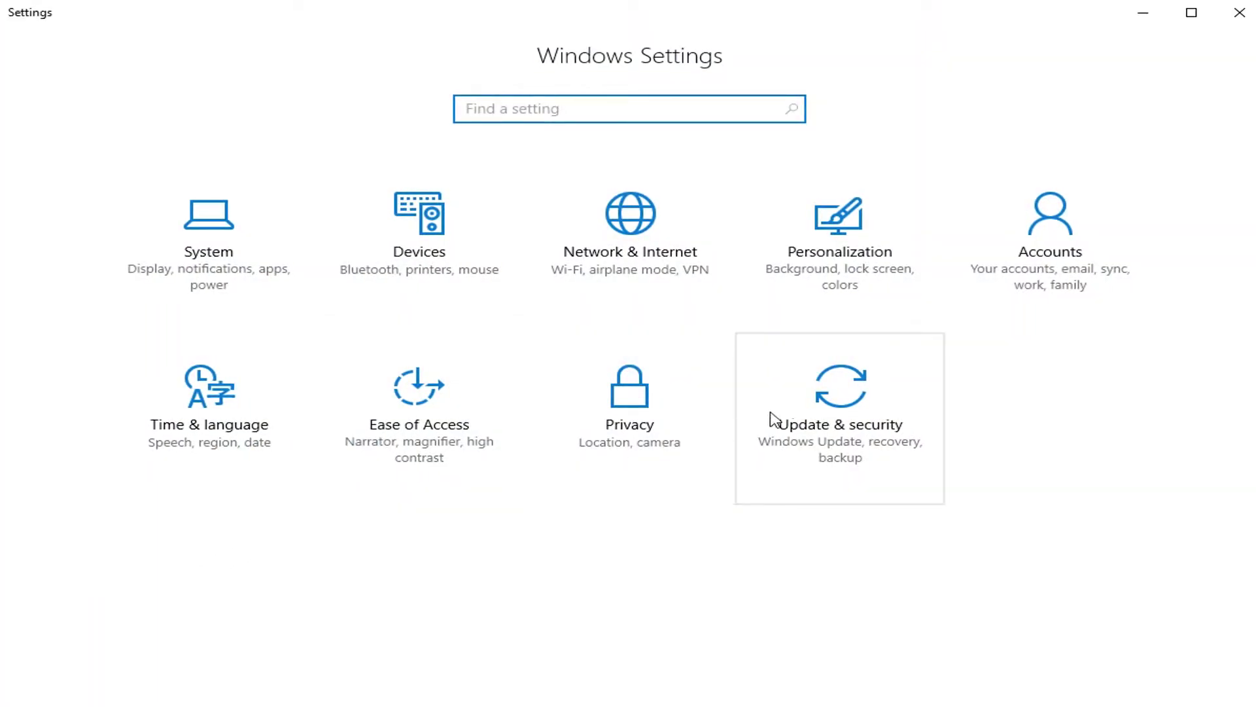
{"action": "left_click", "coordinate": [774, 419]}
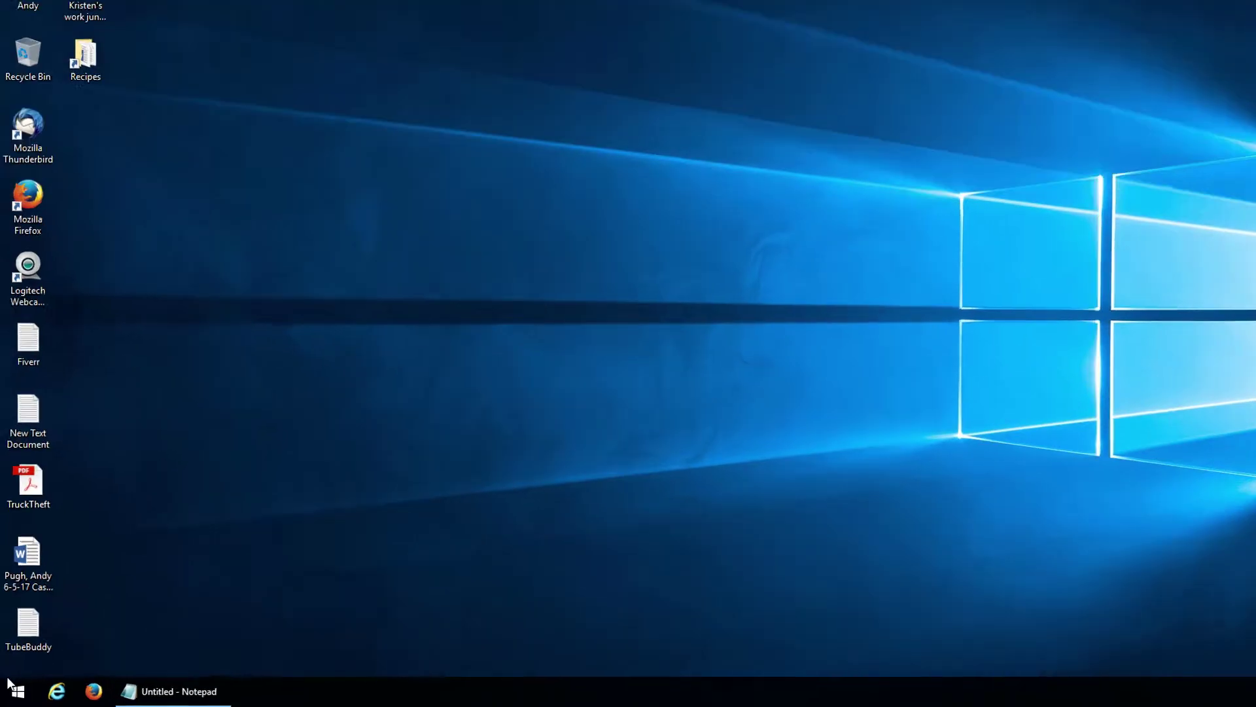
Step: Reopen Settings, review Windows Update's advanced options, then close Settings
{"action": "left_click", "coordinate": [16, 692]}
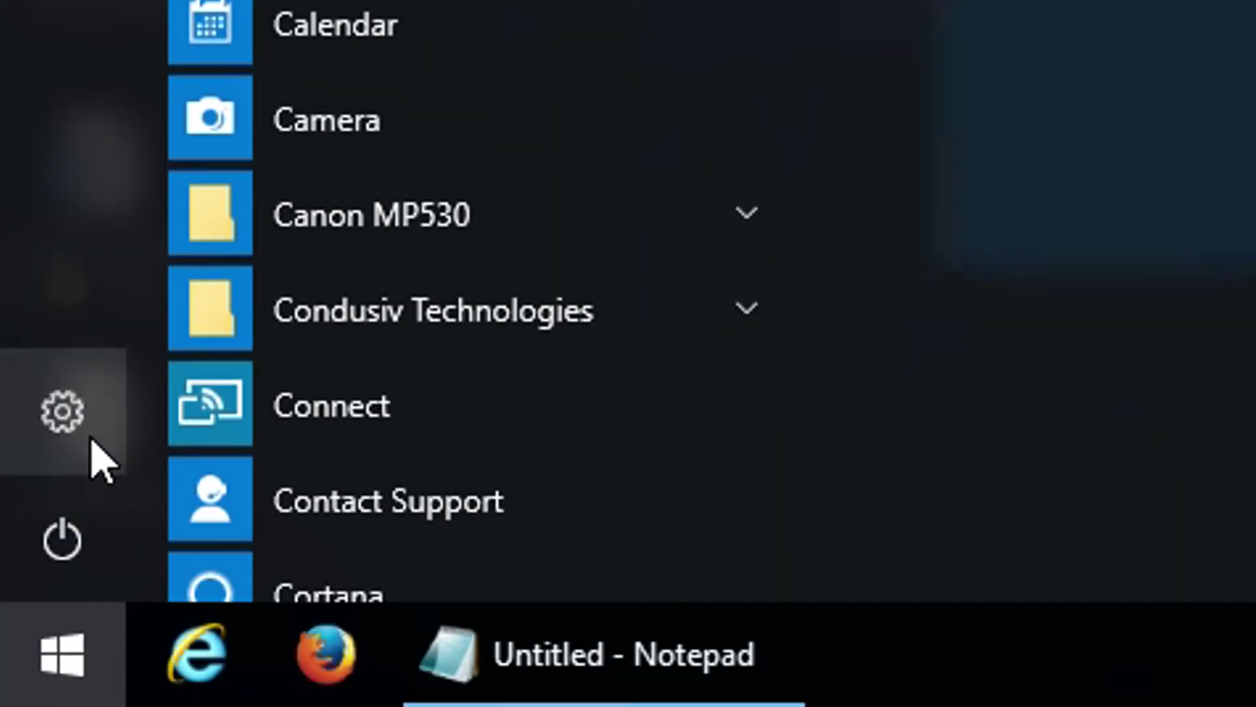
{"action": "left_click", "coordinate": [90, 440]}
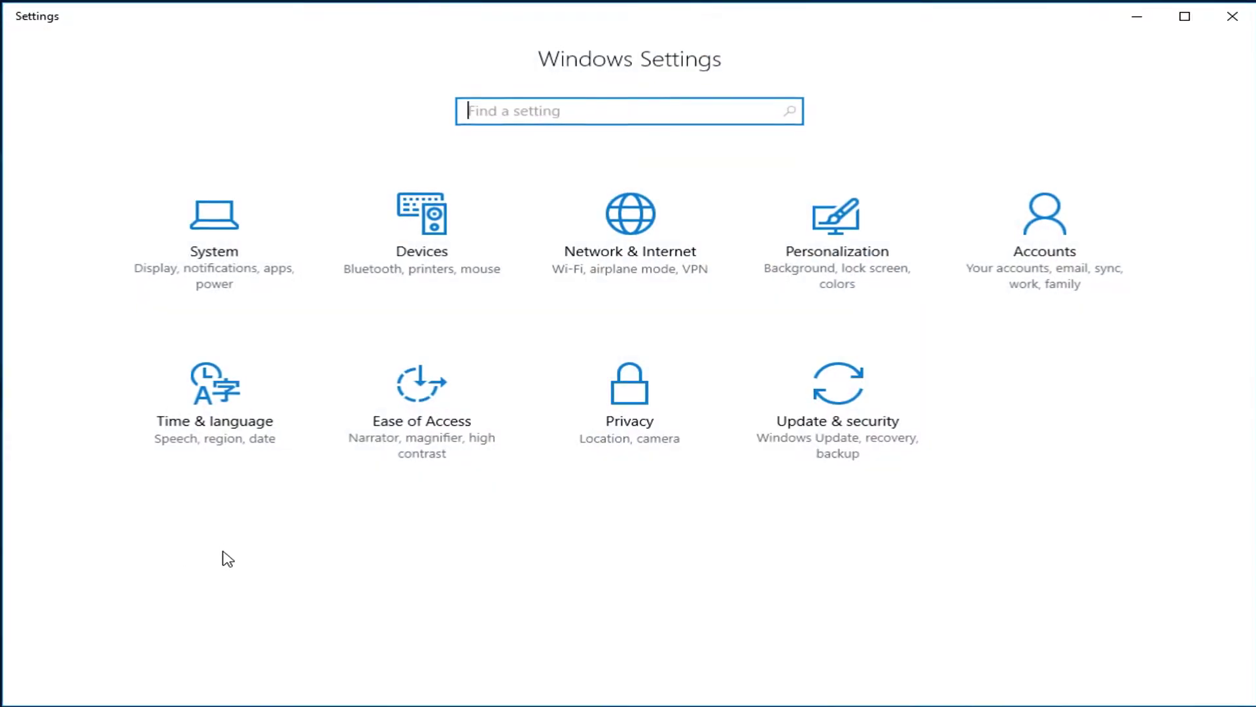
{"action": "left_click", "coordinate": [785, 415]}
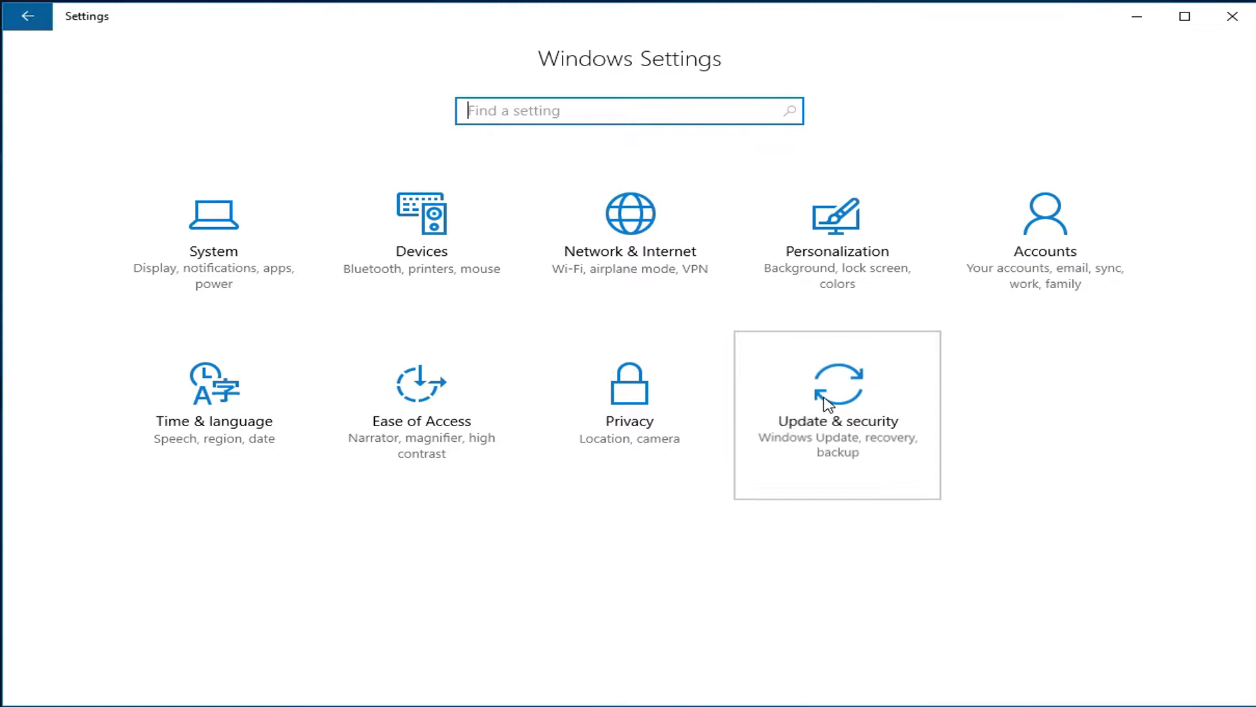
{"action": "left_click", "coordinate": [475, 488]}
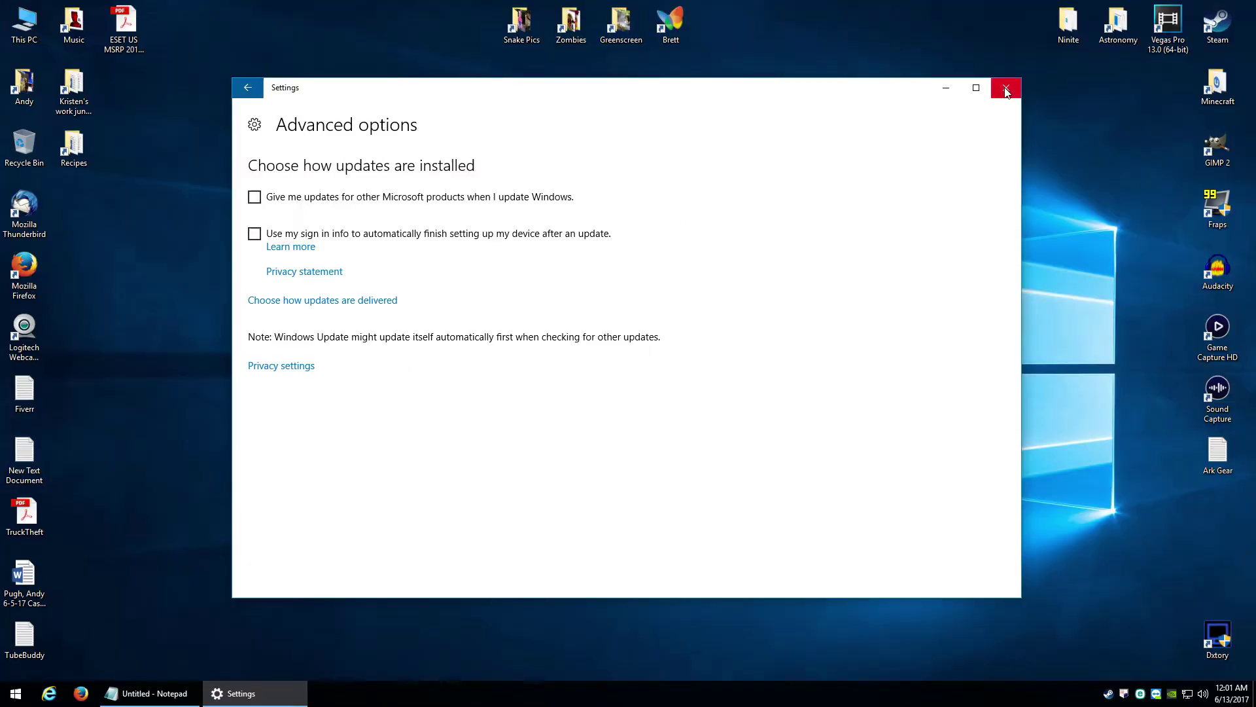
{"action": "left_click", "coordinate": [1005, 88]}
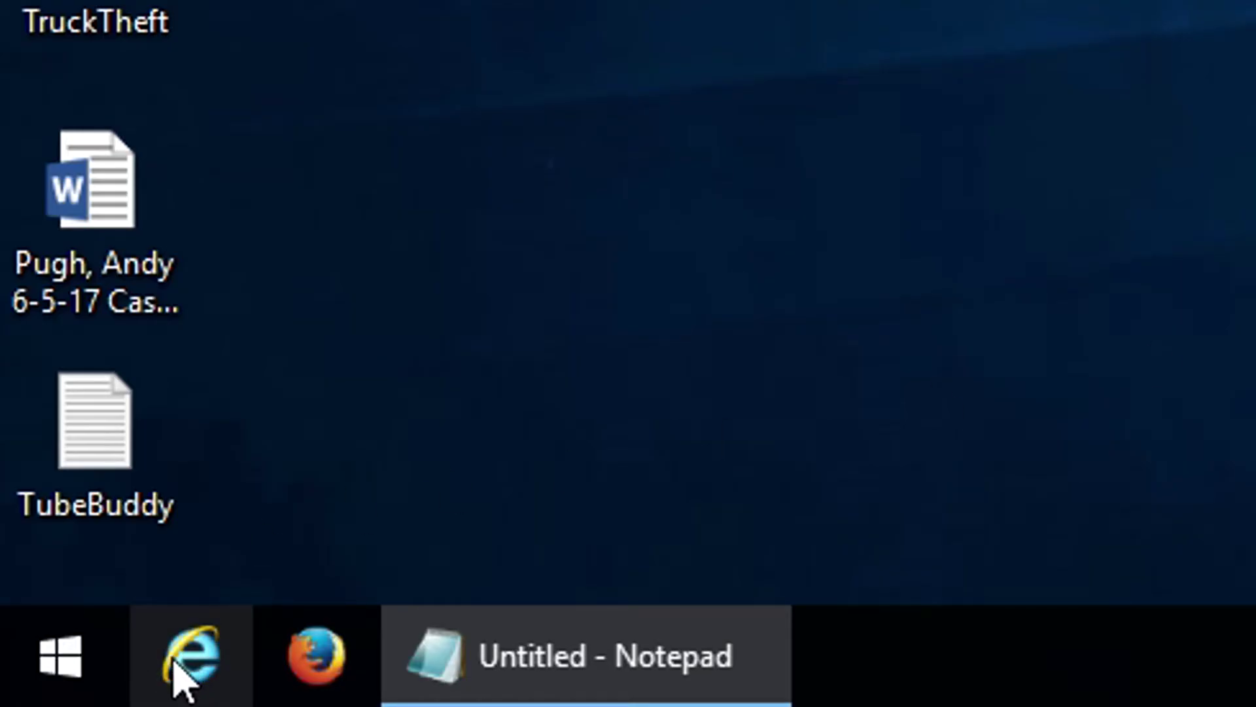
Step: Launch regedit from Start search and approve the User Account Control prompt
{"action": "key", "text": "super"}
{"action": "type", "text": "regedit"}
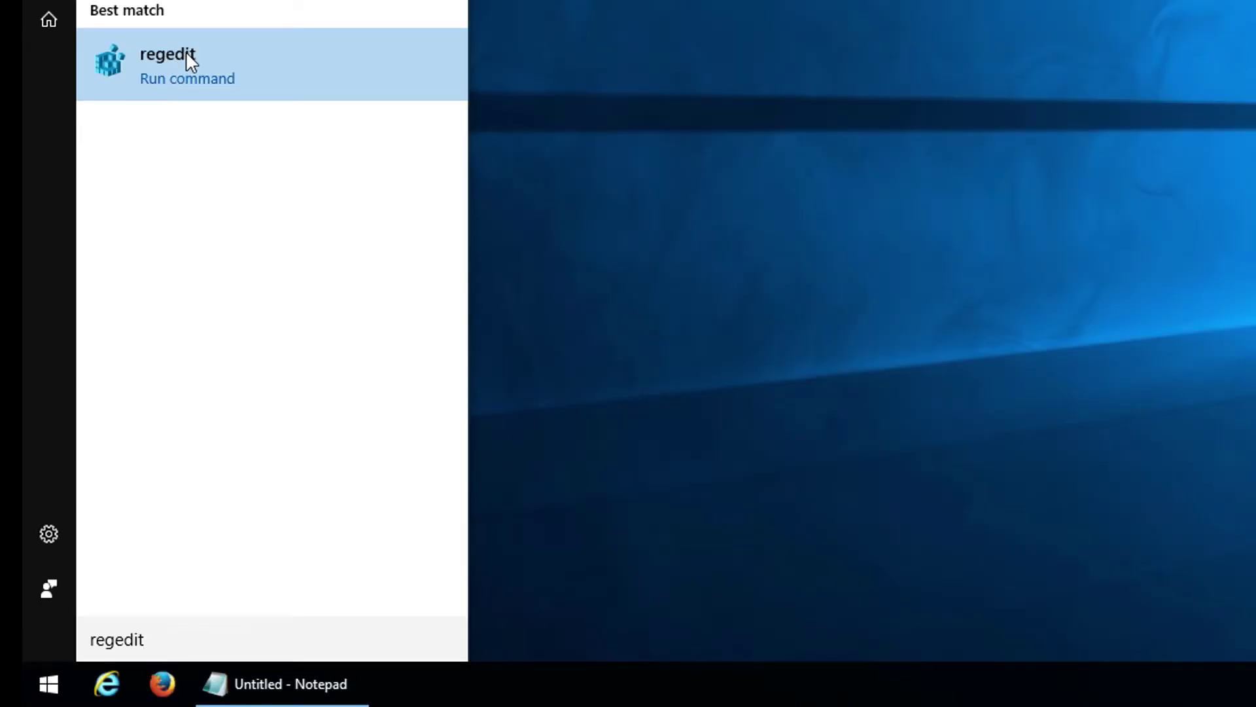
{"action": "left_click", "coordinate": [188, 57]}
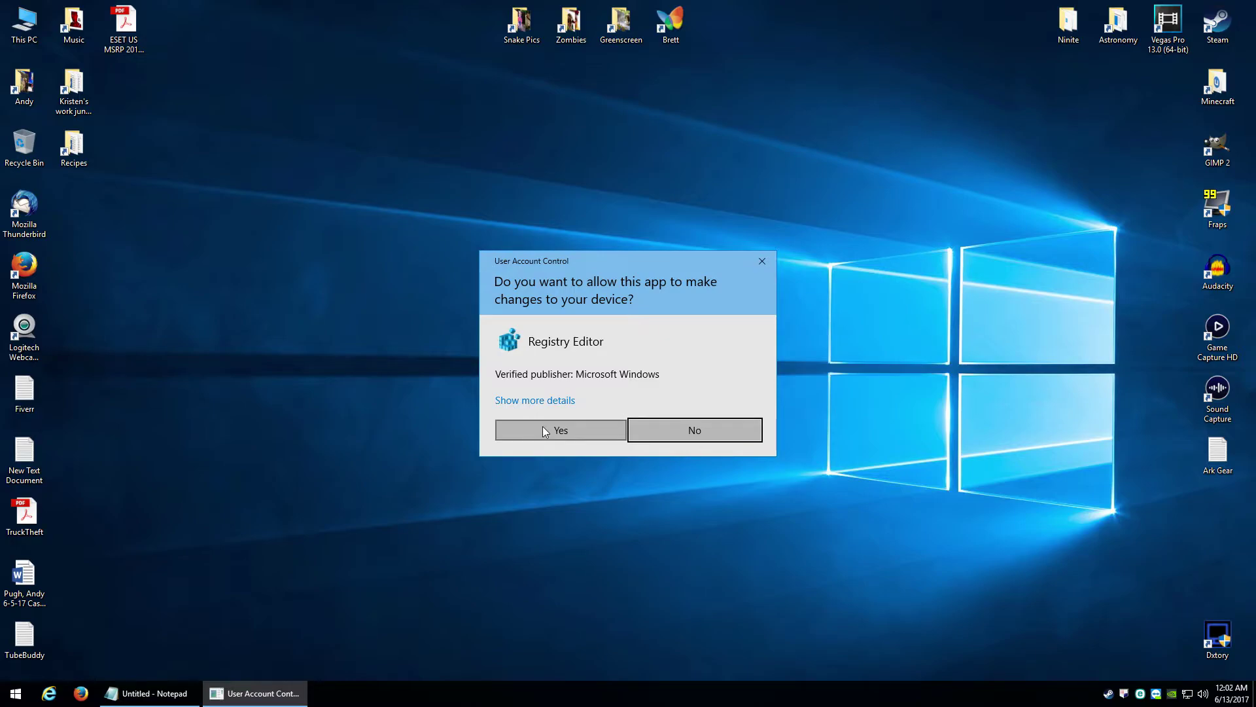
{"action": "left_click", "coordinate": [543, 430]}
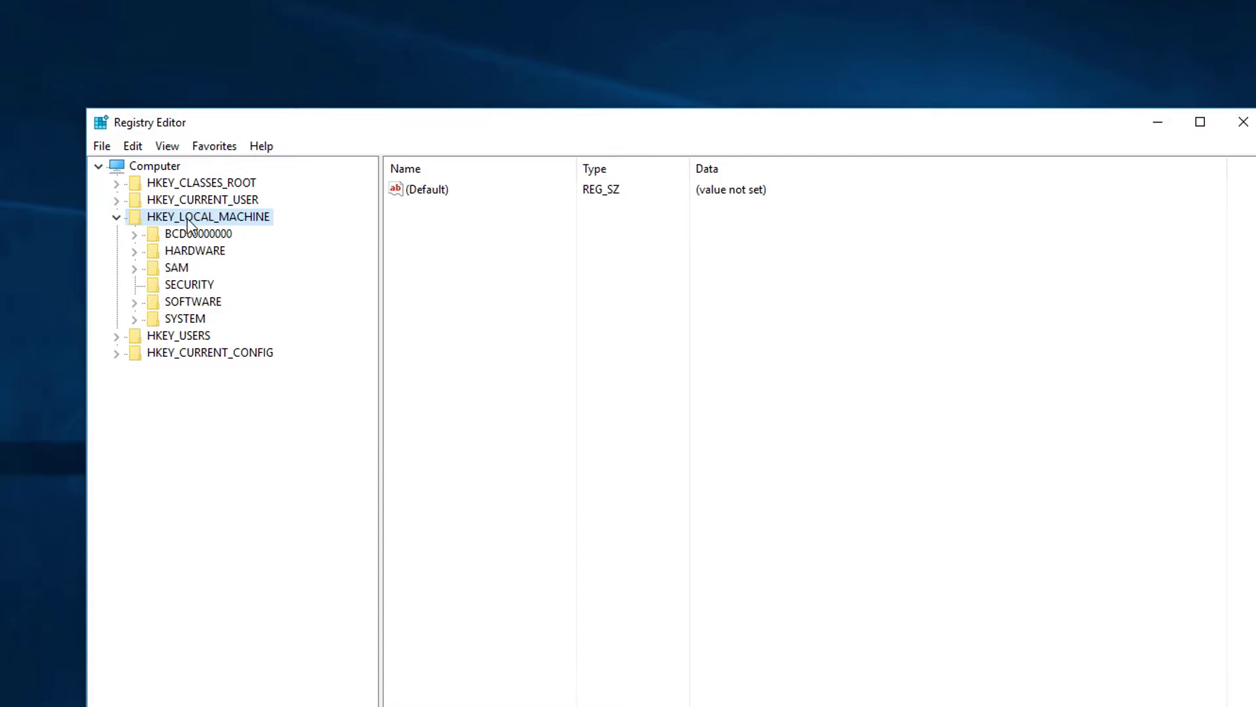
Step: Export the HKEY_LOCAL_MACHINE branch to the Desktop as 'registry backup'
{"action": "left_click", "coordinate": [104, 147]}
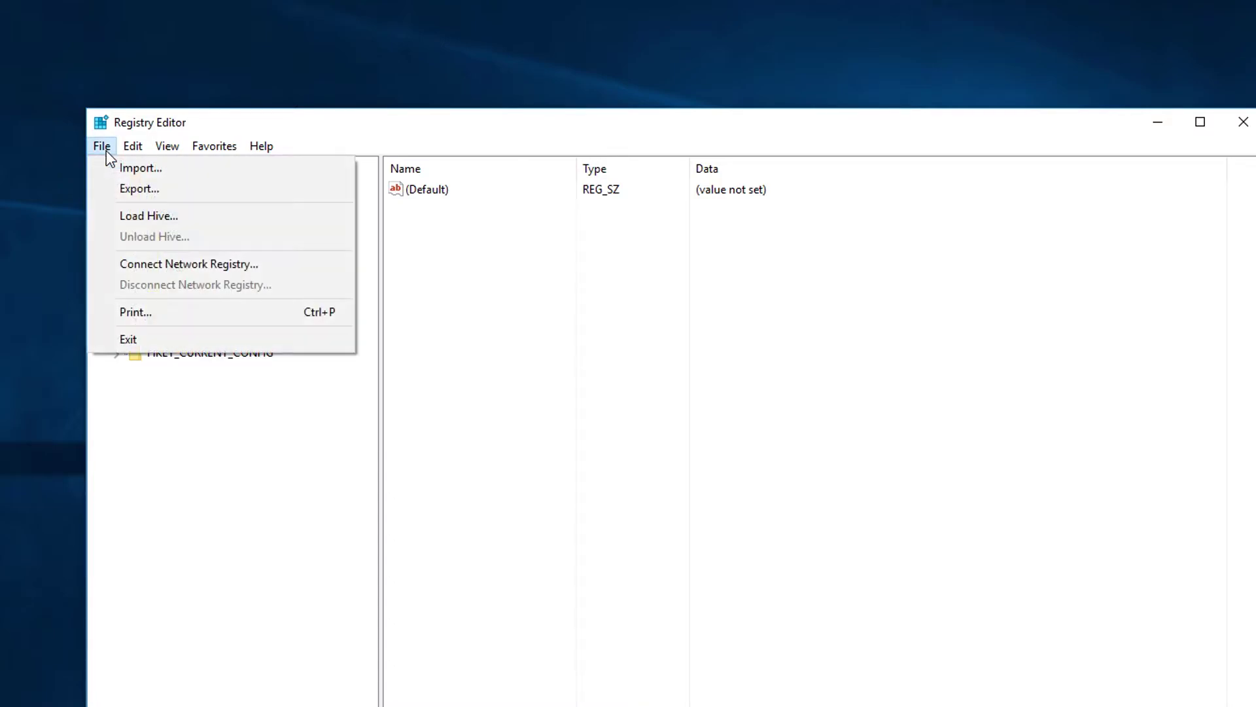
{"action": "left_click", "coordinate": [133, 186]}
{"action": "left_click", "coordinate": [152, 303]}
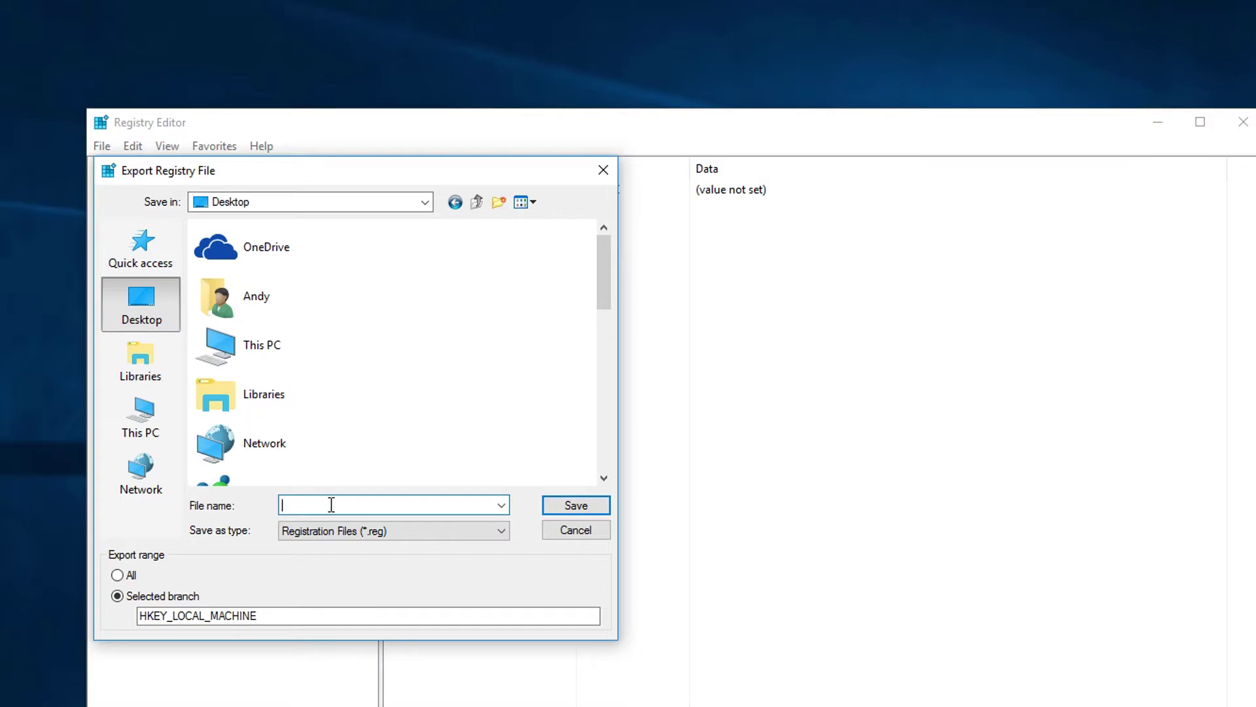
{"action": "type", "text": "registry backup"}
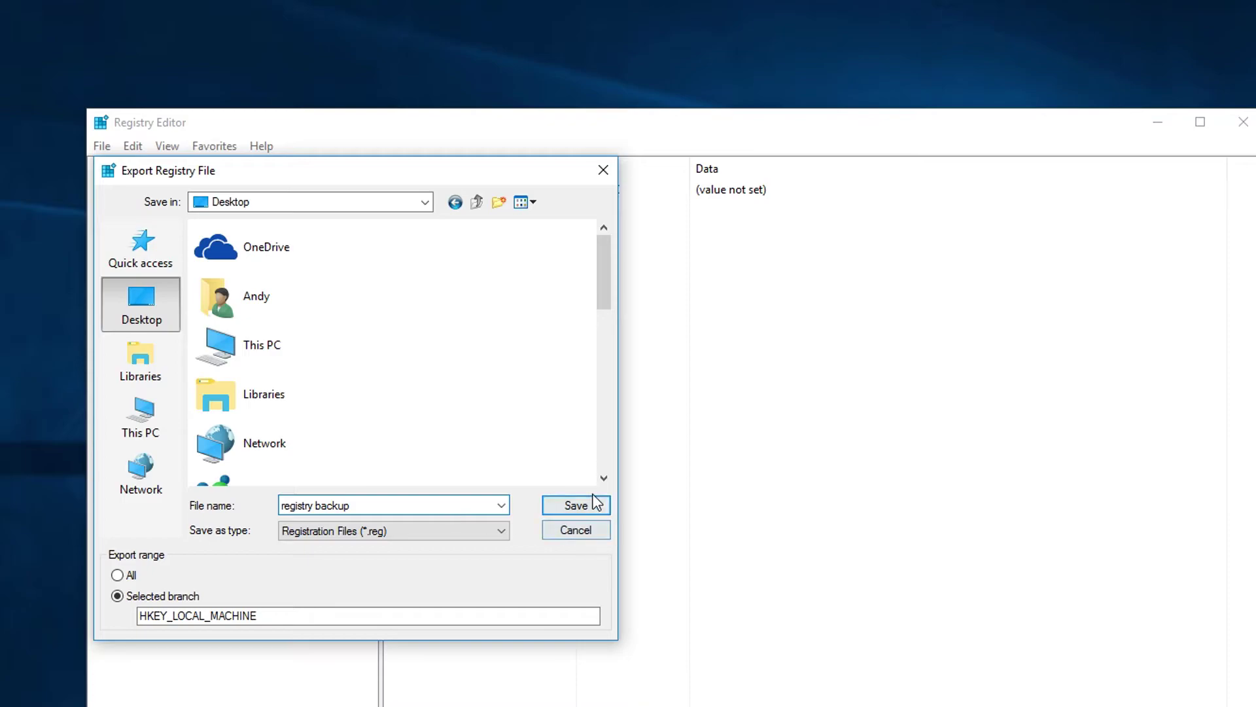
{"action": "left_click", "coordinate": [591, 498]}
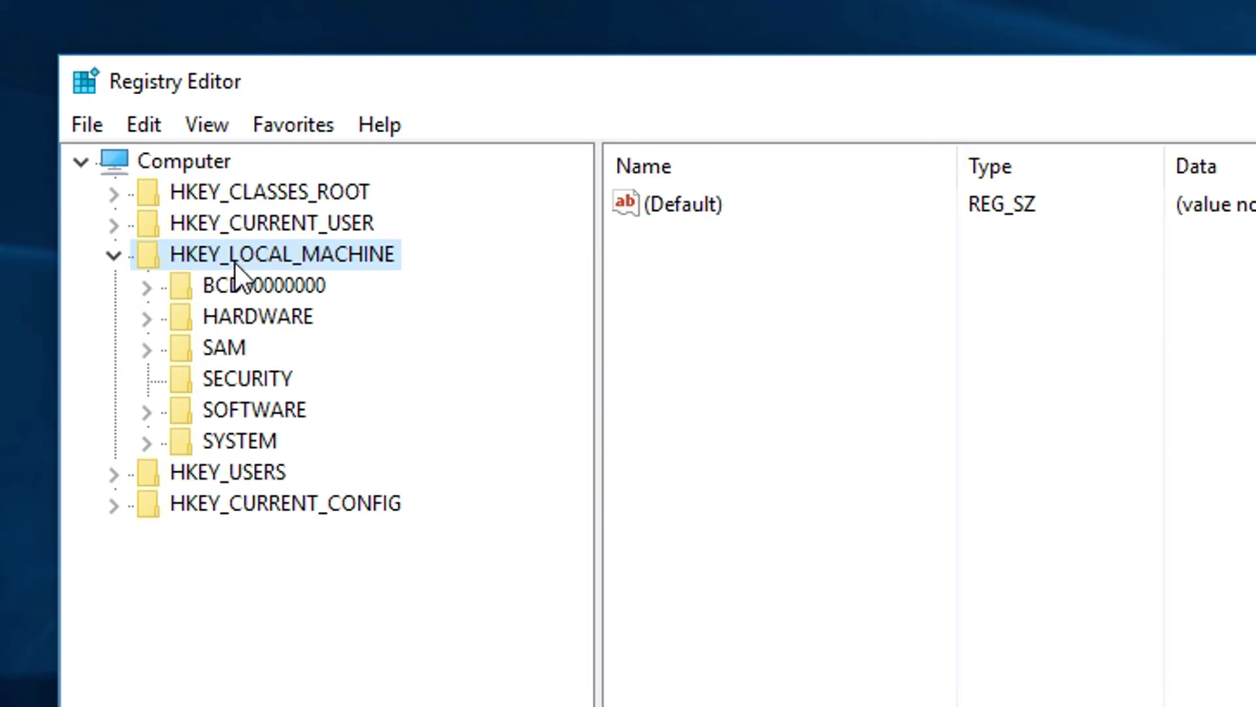
Step: Expand SOFTWARE > Microsoft > WindowsUpdate > UX and select the Settings key
{"action": "left_click", "coordinate": [147, 411]}
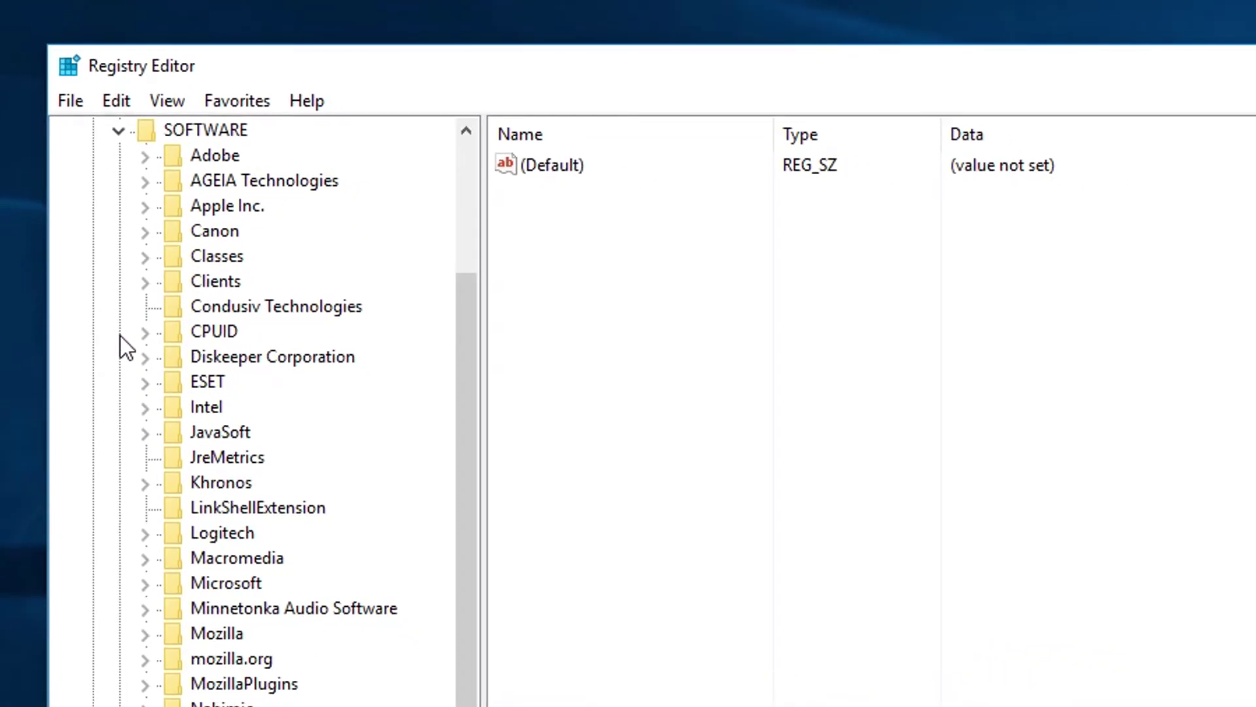
{"action": "left_click", "coordinate": [146, 590]}
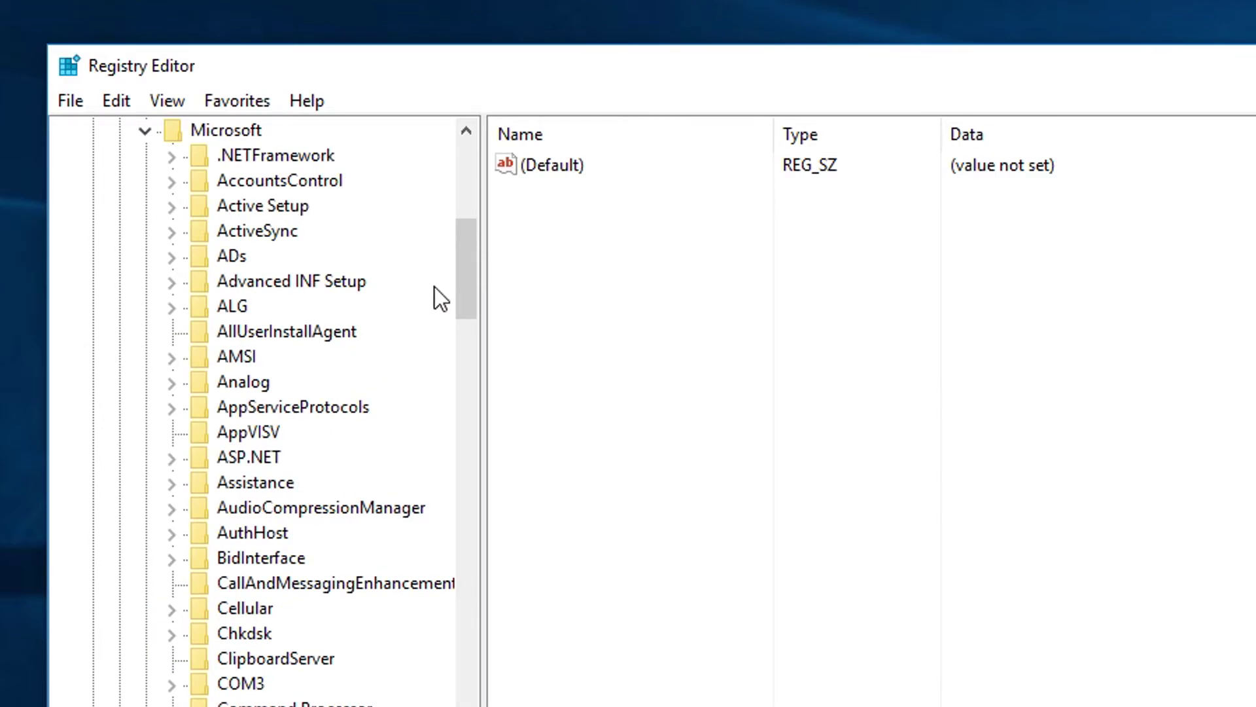
{"action": "left_click_drag", "start_coordinate": [461, 288], "coordinate": [447, 706]}
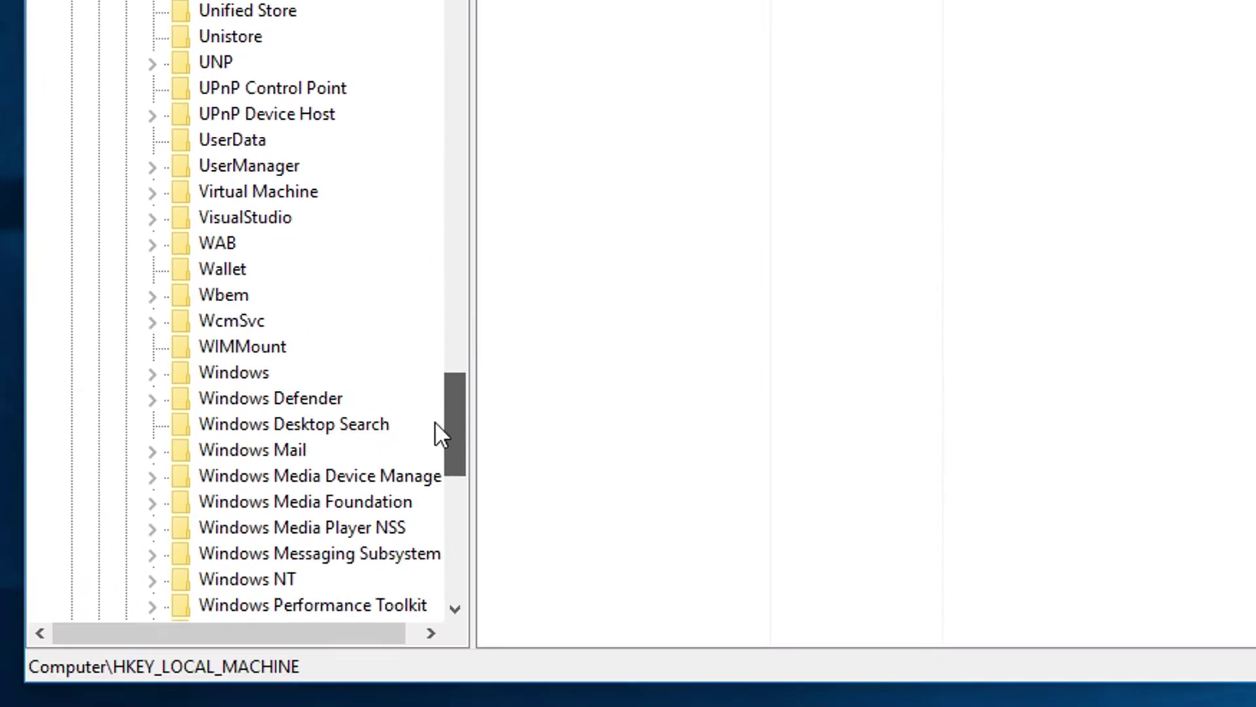
{"action": "left_click_drag", "start_coordinate": [435, 423], "coordinate": [438, 457]}
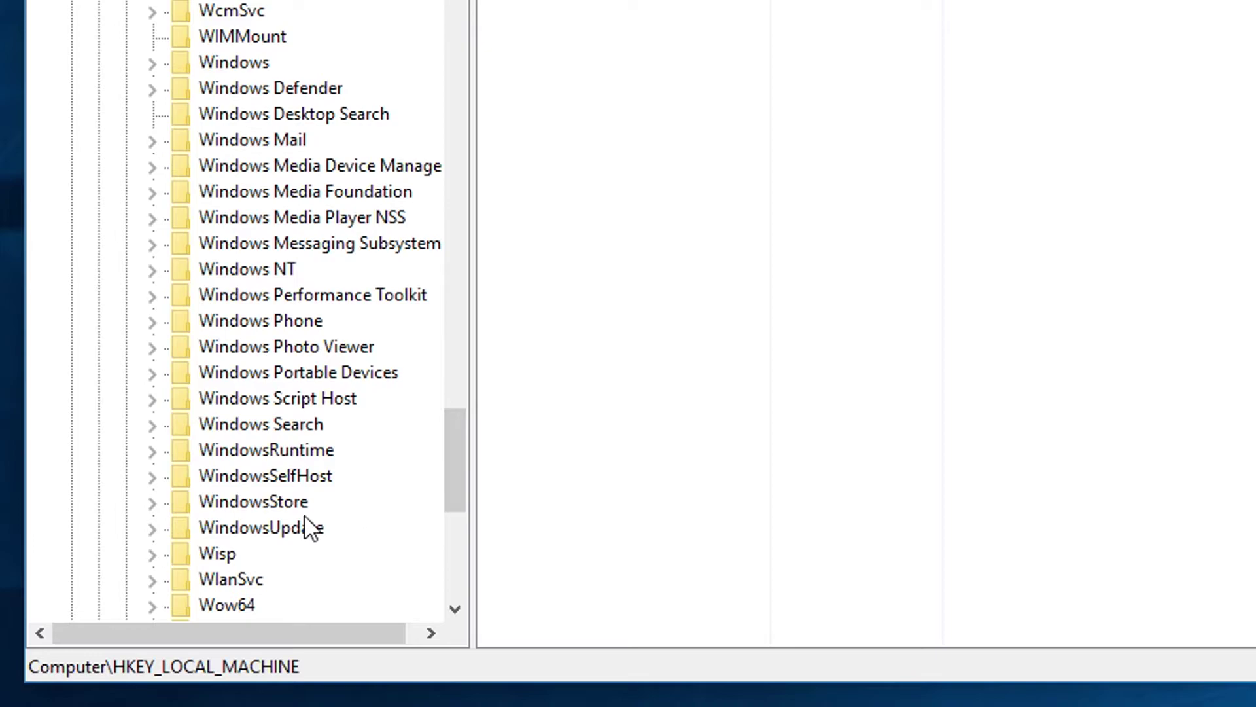
{"action": "left_click", "coordinate": [154, 534]}
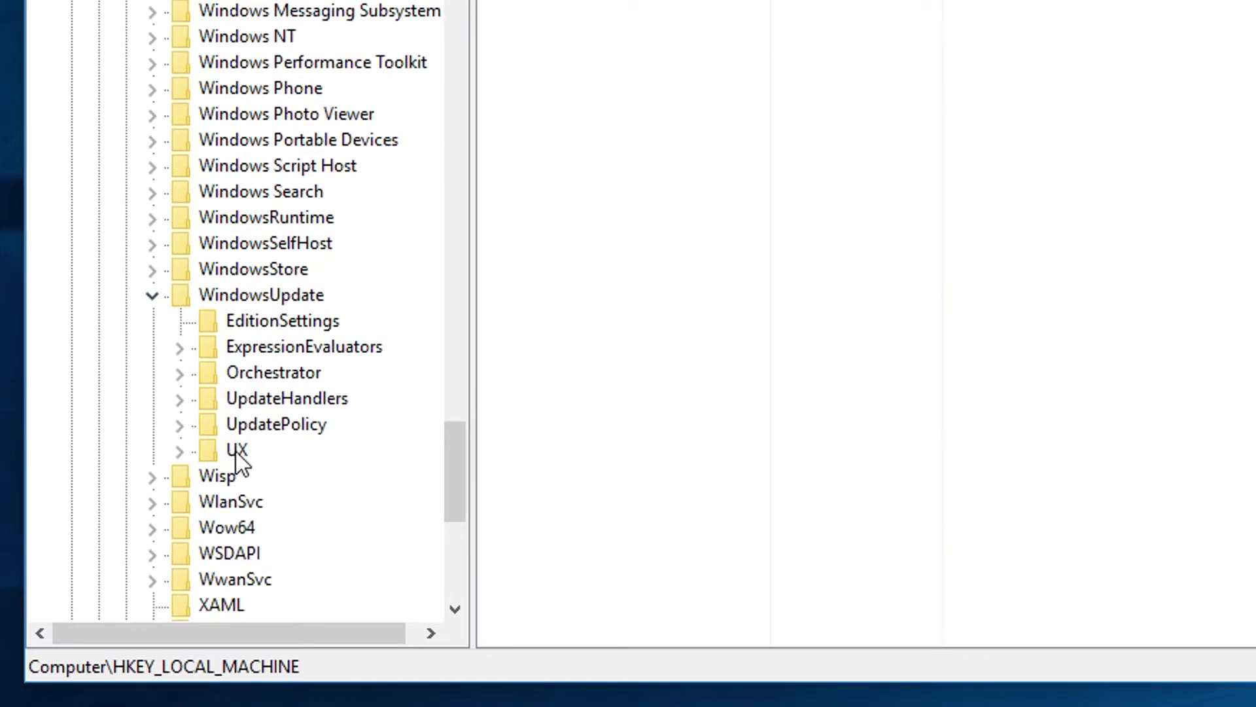
{"action": "left_click", "coordinate": [178, 452]}
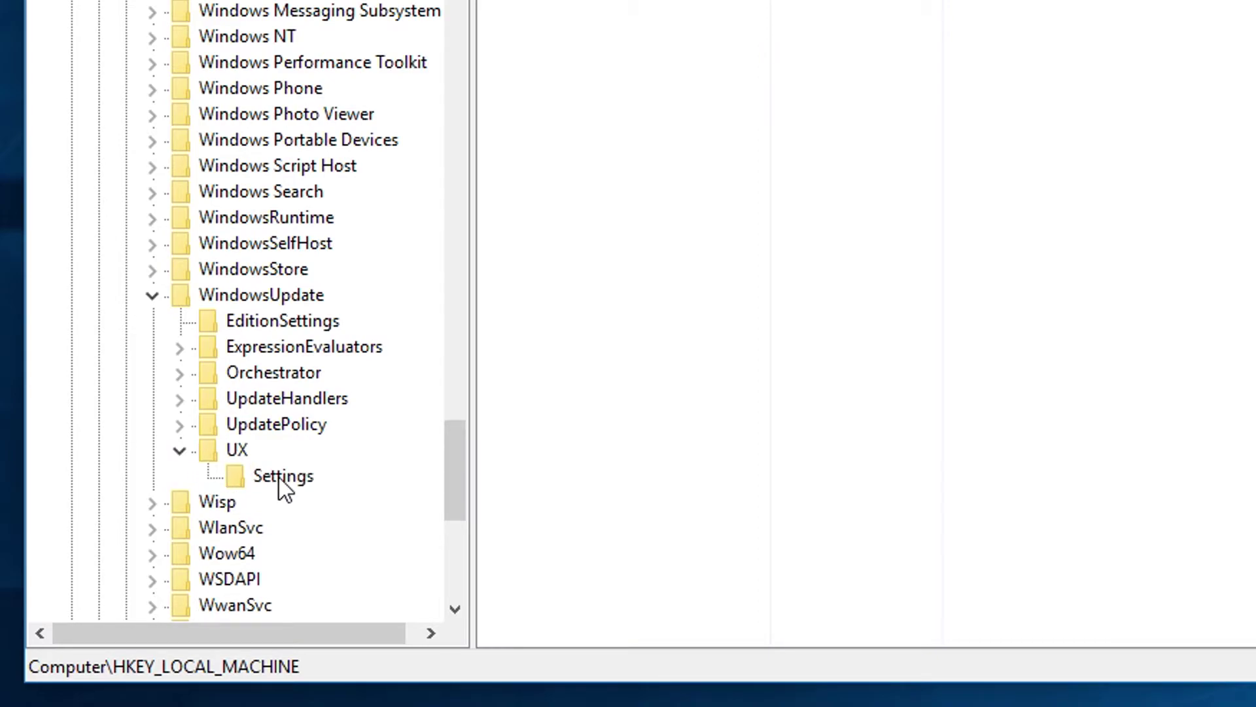
{"action": "left_click", "coordinate": [282, 477]}
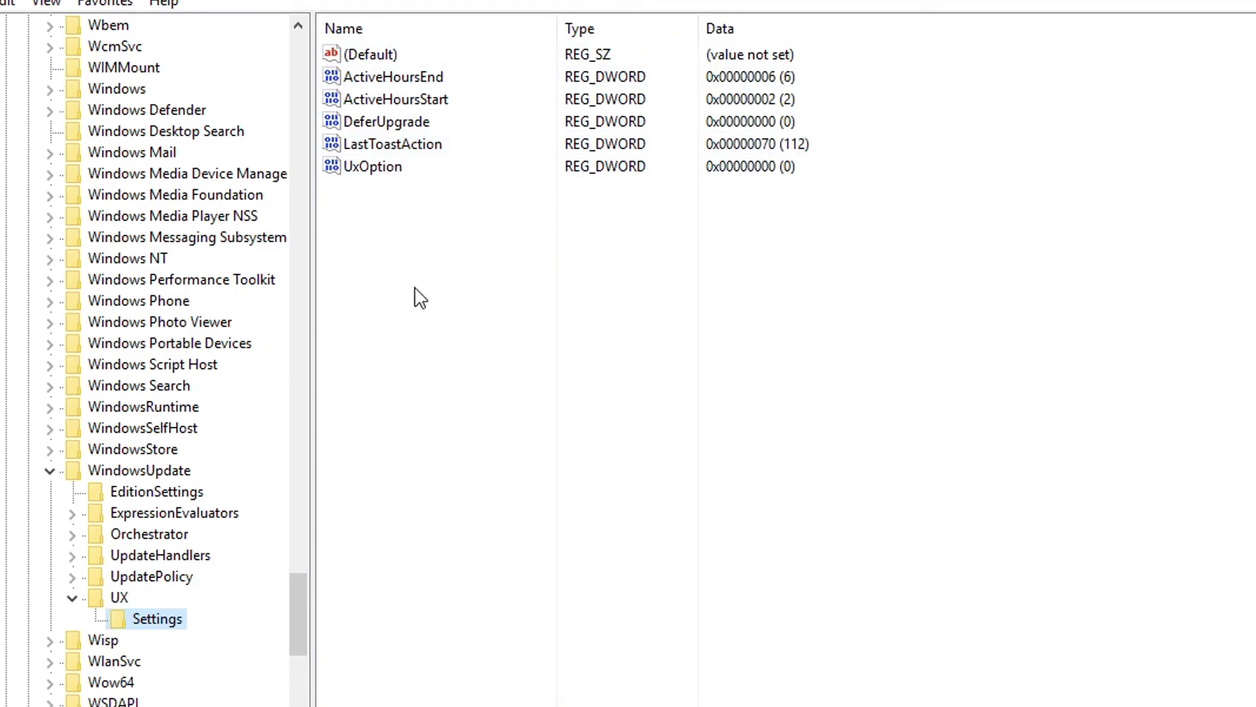
Step: Create a DWORD (32-bit) value named HideMCTLink in the Settings key
{"action": "right_click", "coordinate": [429, 224]}
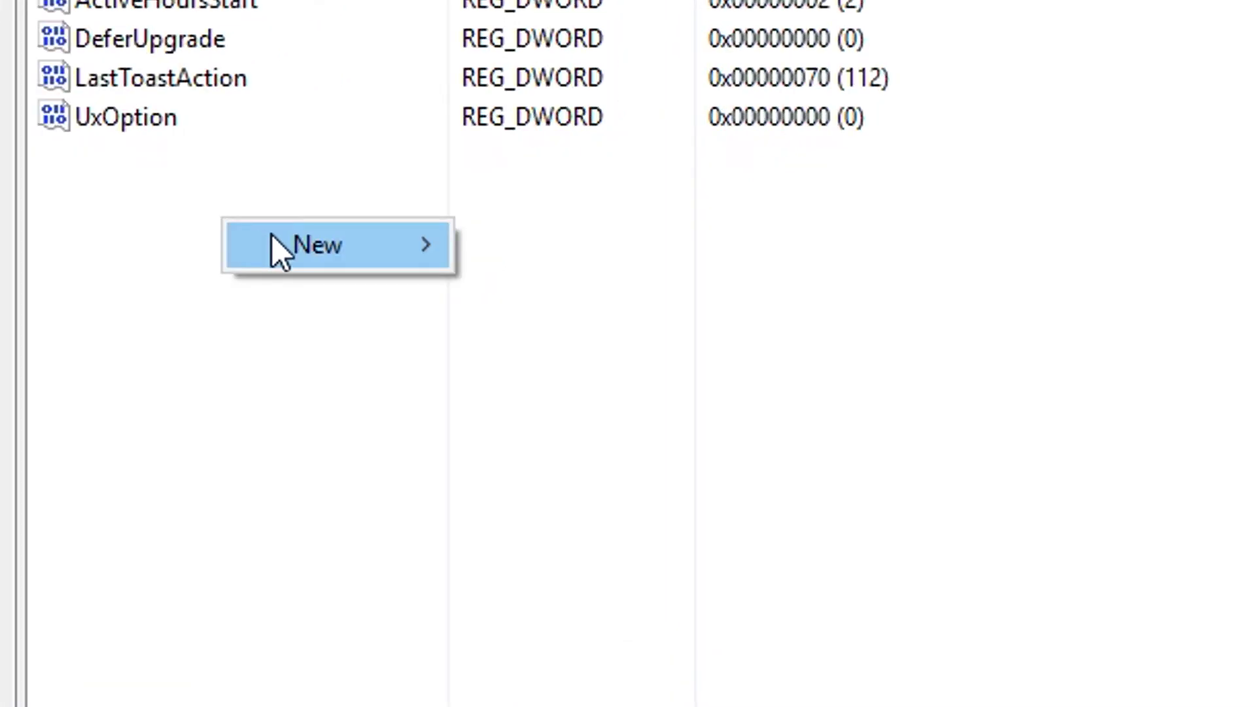
{"action": "mouse_move", "coordinate": [302, 244]}
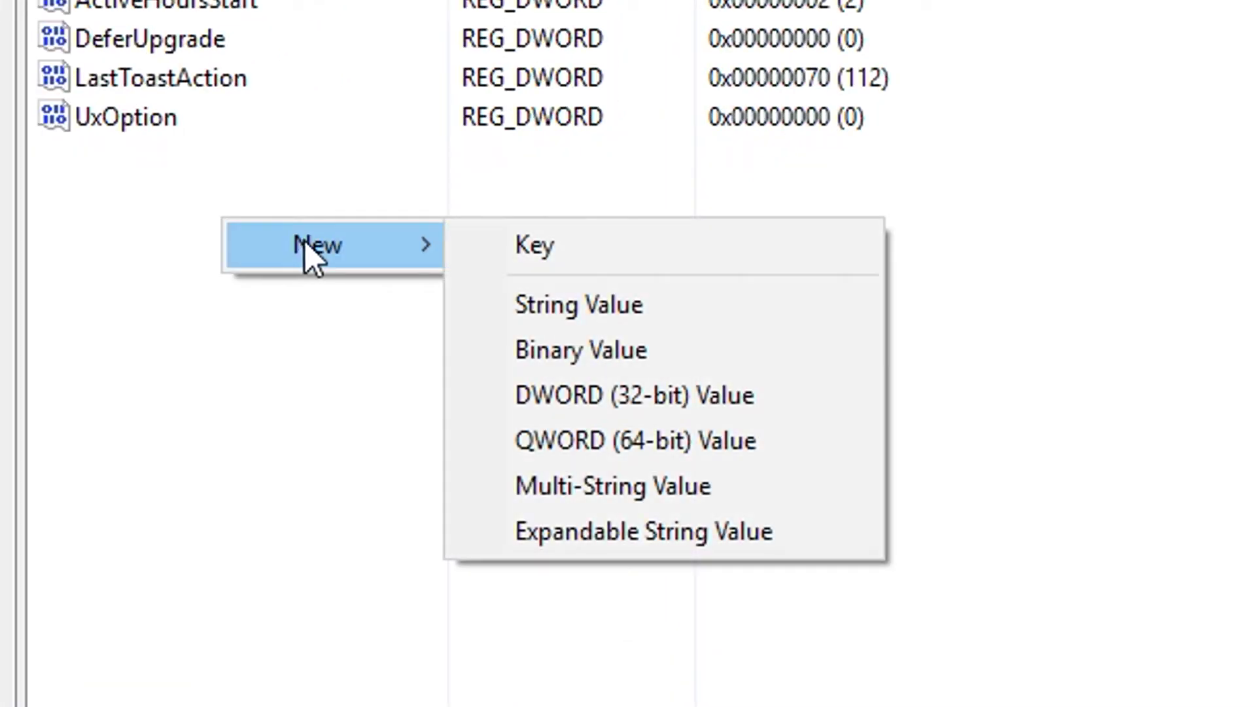
{"action": "left_click", "coordinate": [643, 388]}
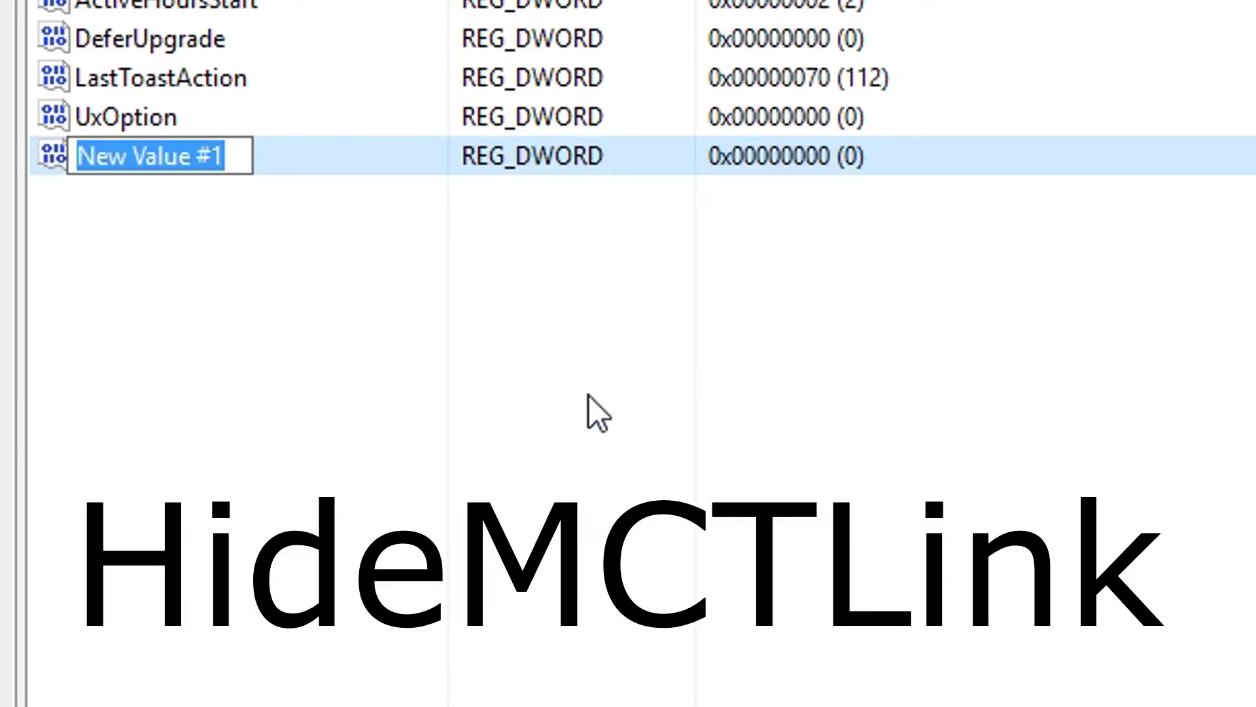
{"action": "type", "text": "HideMCTL"}
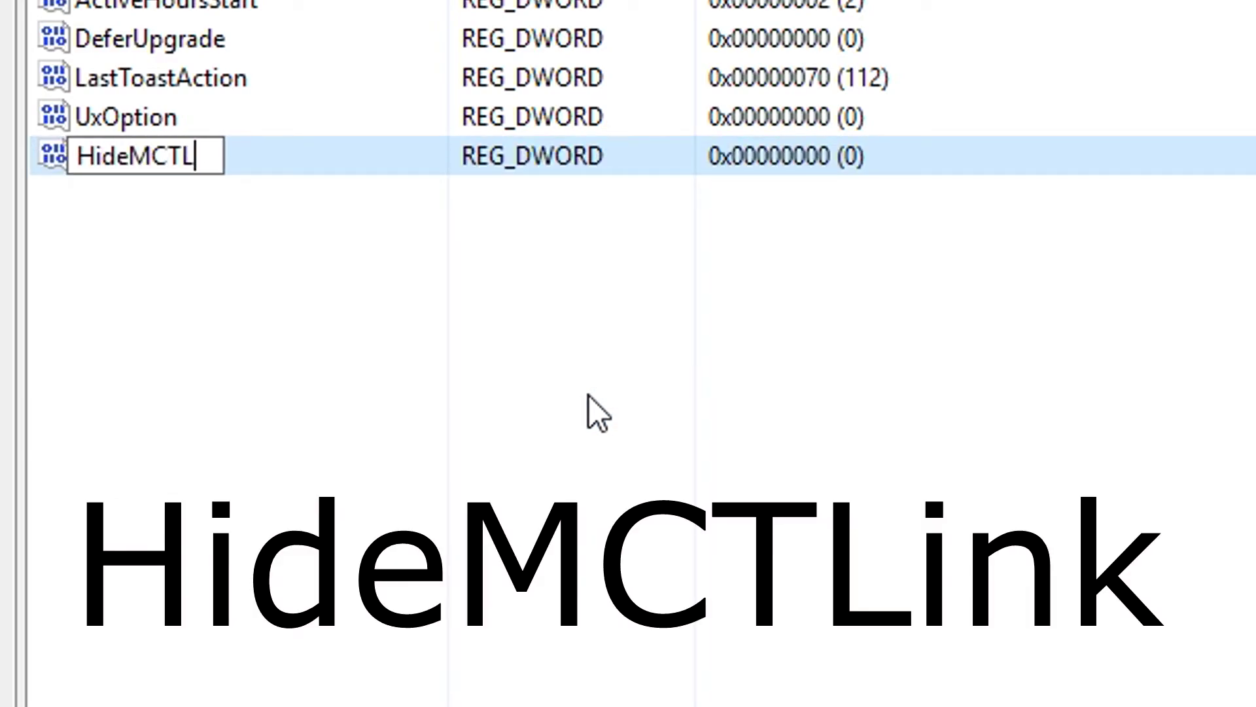
{"action": "type", "text": "ink"}
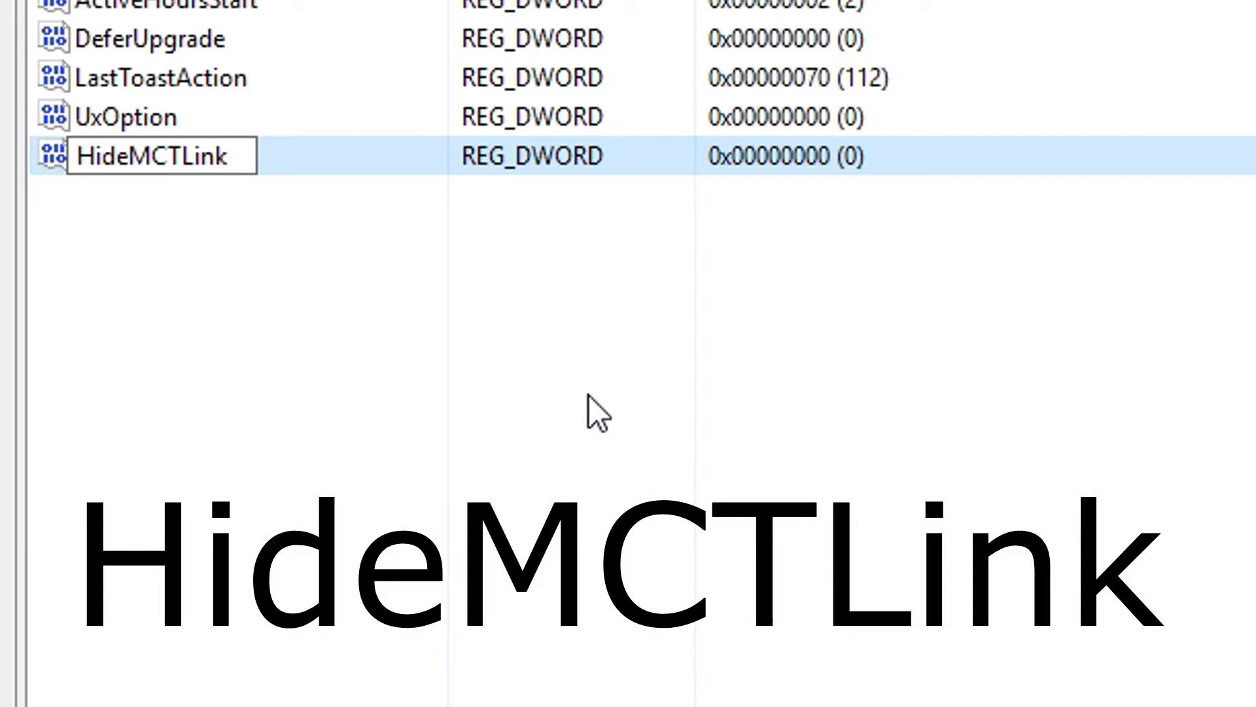
{"action": "key", "text": "Return"}
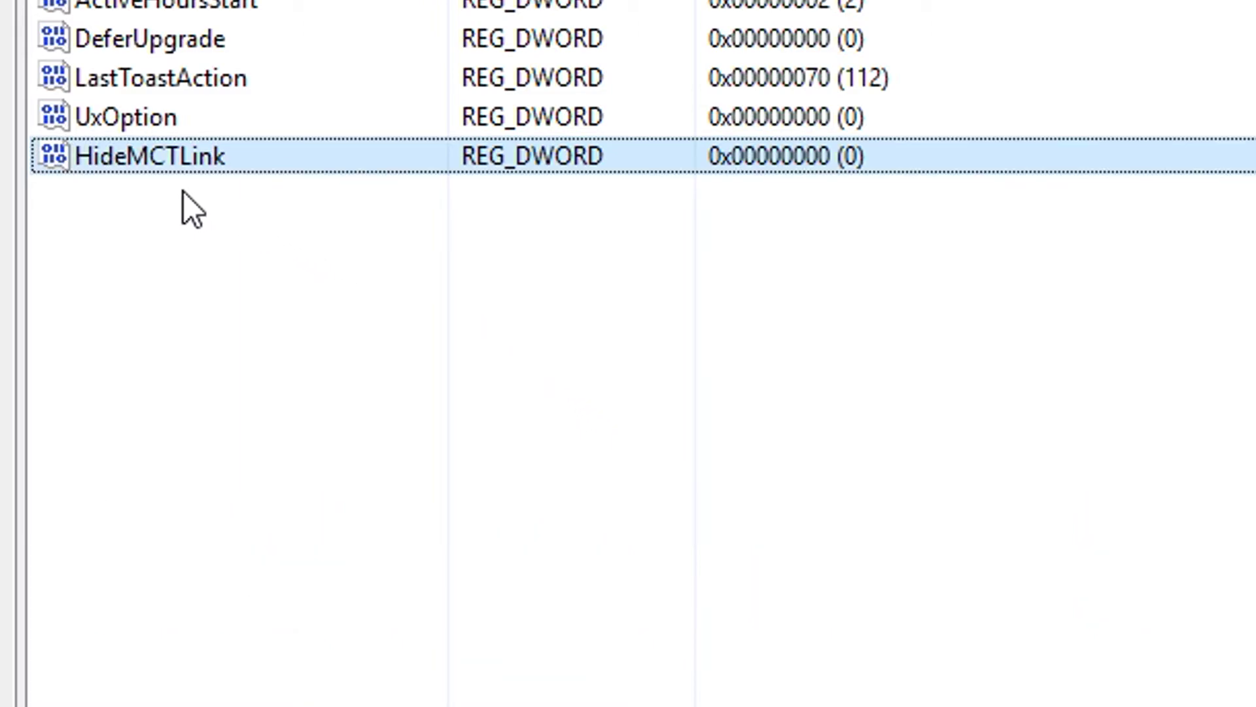
Step: Set HideMCTLink's value data to 1
{"action": "double_click", "coordinate": [138, 160]}
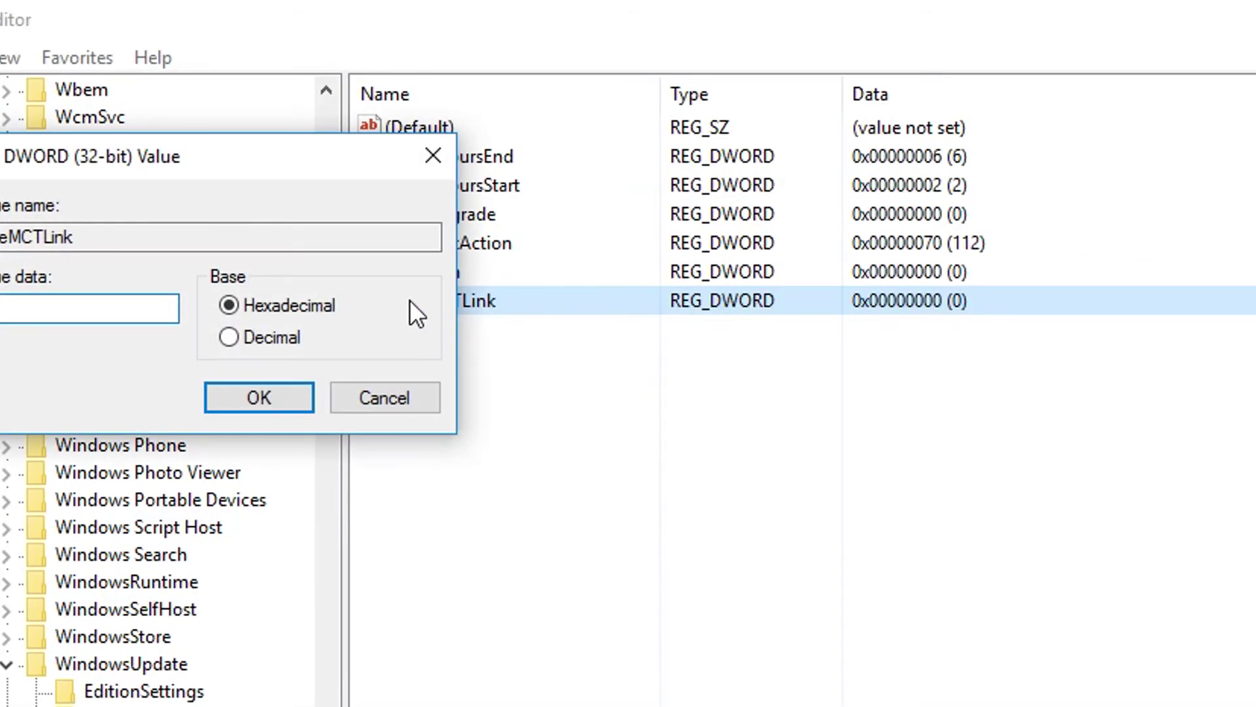
{"action": "left_click_drag", "start_coordinate": [299, 160], "coordinate": [837, 358]}
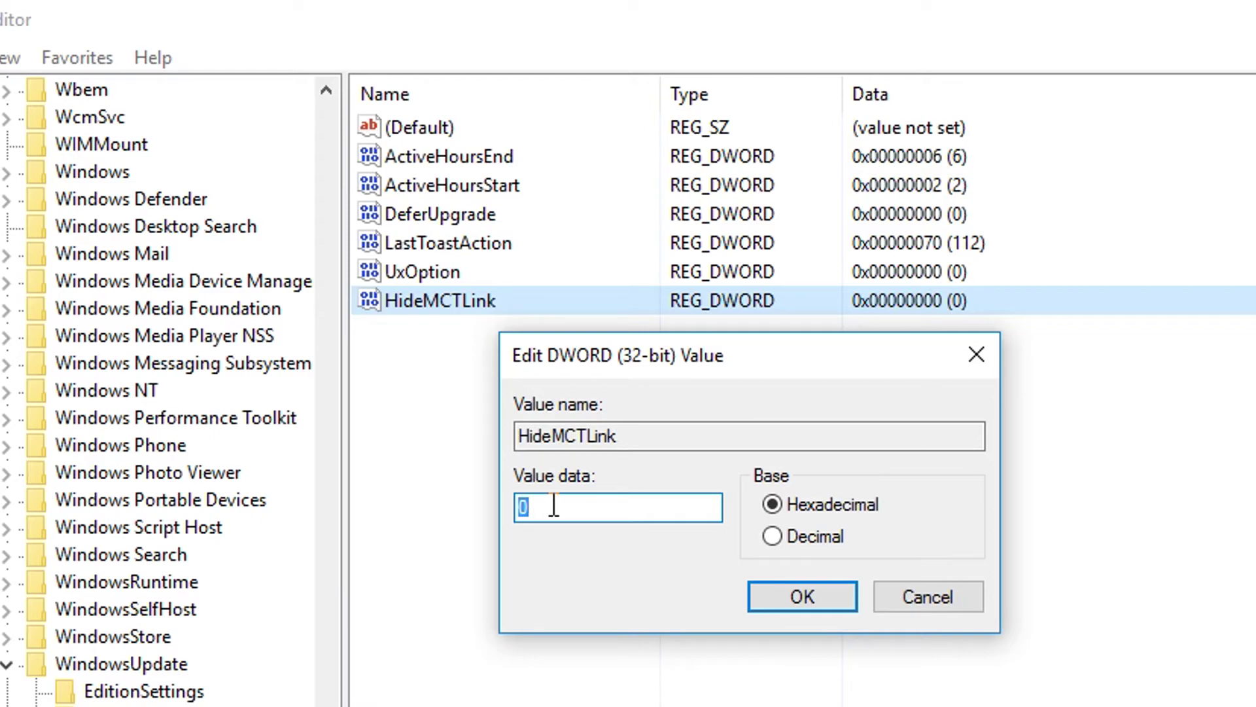
{"action": "type", "text": "1"}
{"action": "left_click", "coordinate": [774, 592]}
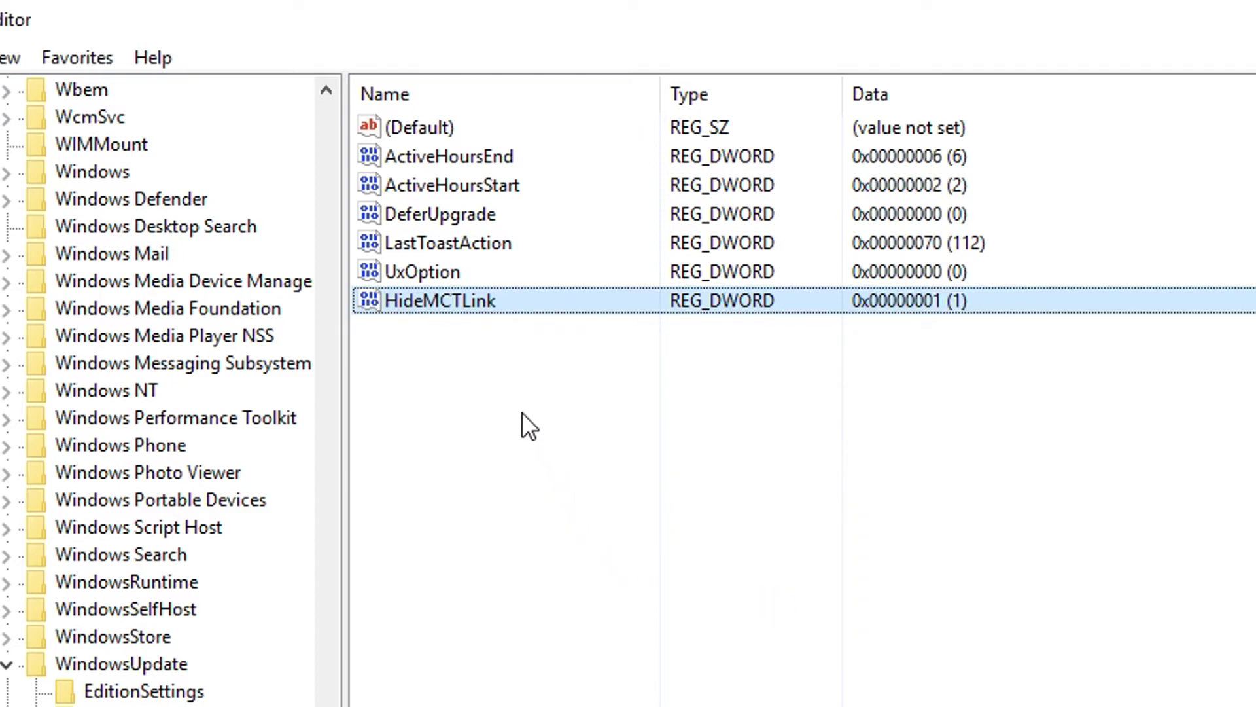
Step: Reopen HideMCTLink, type 0, and cancel so it stays at 1
{"action": "right_click", "coordinate": [466, 319]}
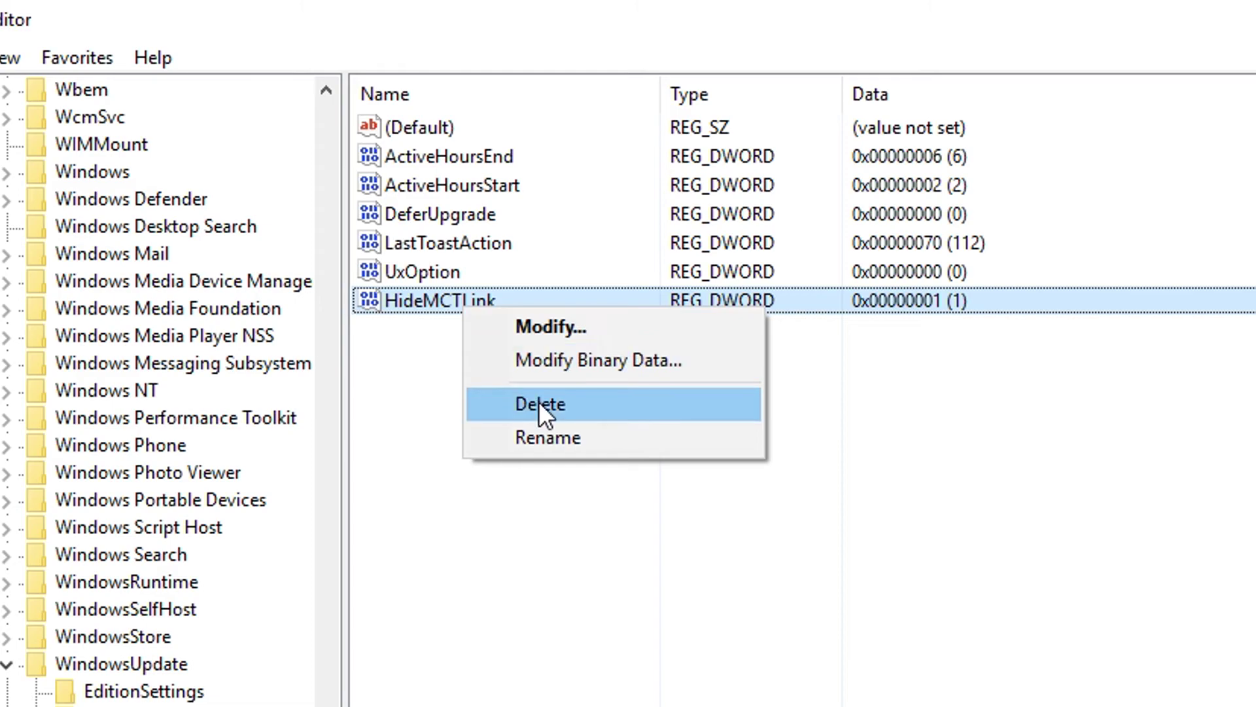
{"action": "double_click", "coordinate": [445, 301]}
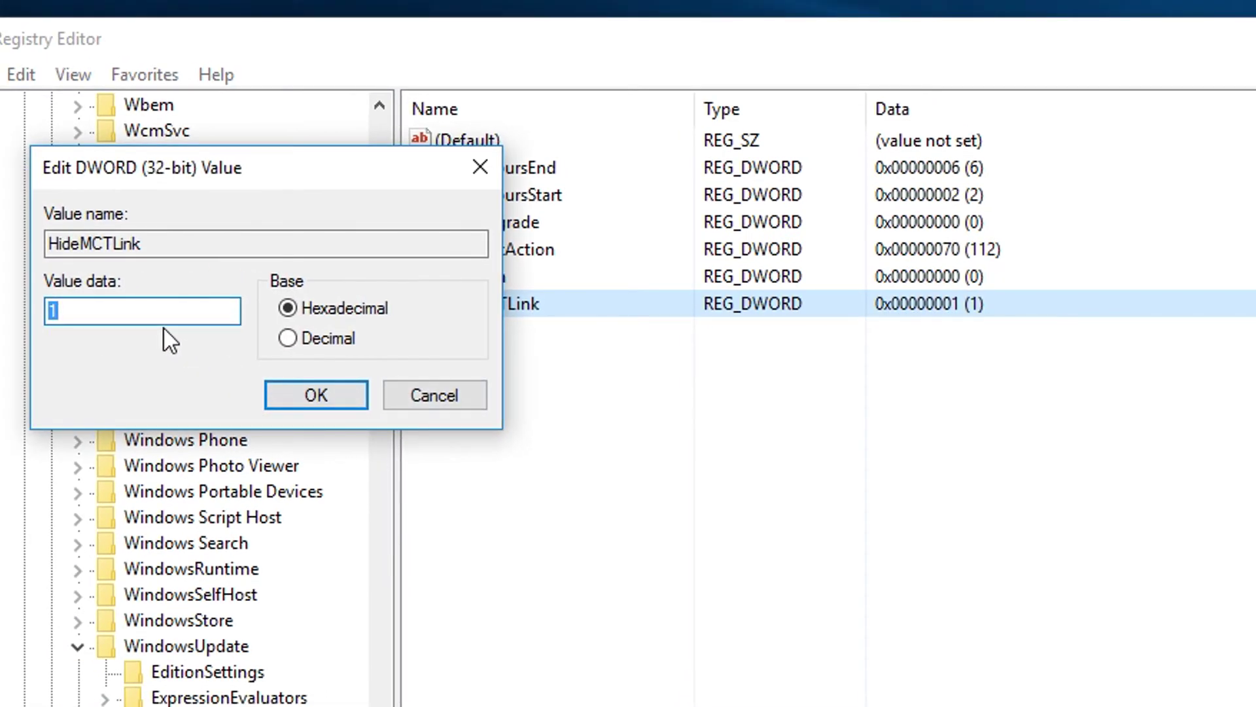
{"action": "type", "text": "0"}
{"action": "left_click", "coordinate": [438, 395]}
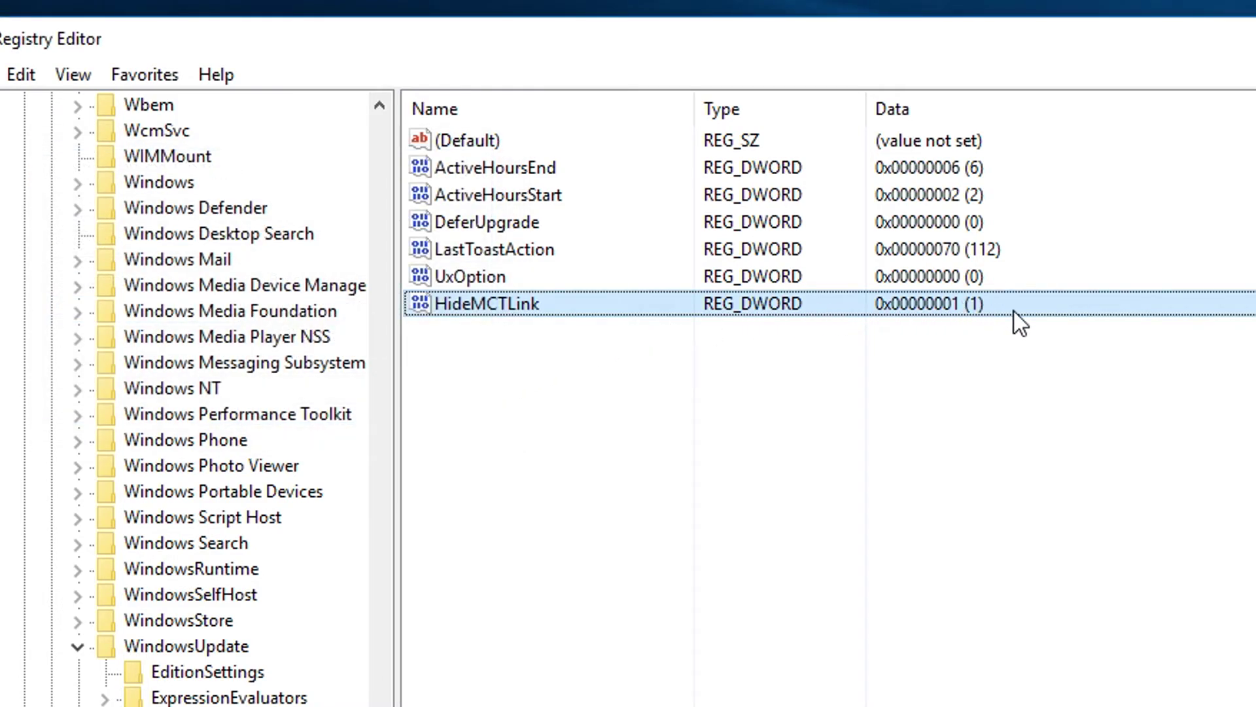